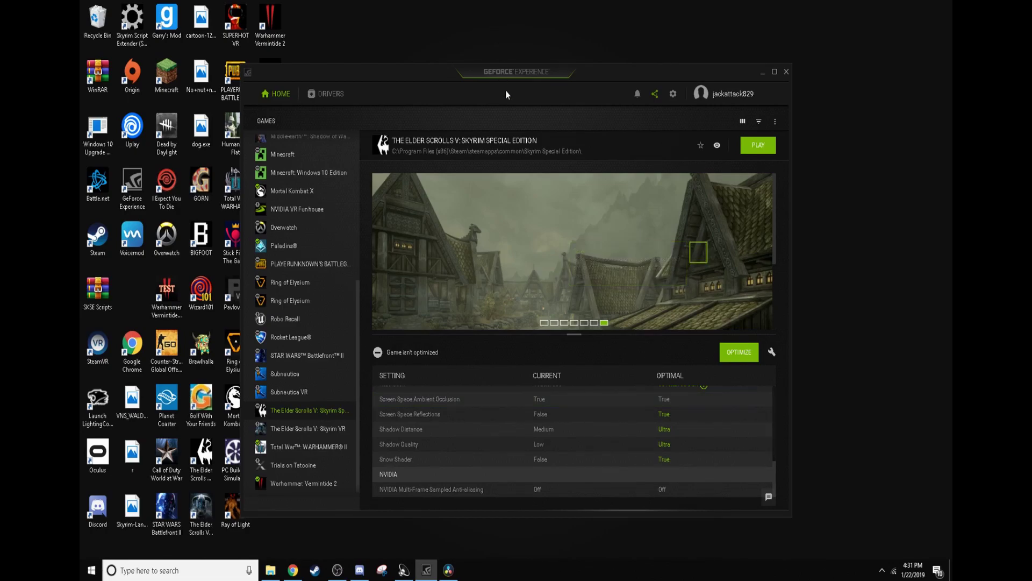
Step: Move the GeForce Experience window slightly up and to the right by its title bar
mouse_move(560, 73)
mouse_down()
mouse_move(593, 41)
mouse_move(491, 47)
mouse_move(538, 62)
mouse_move(520, 54)
mouse_up()
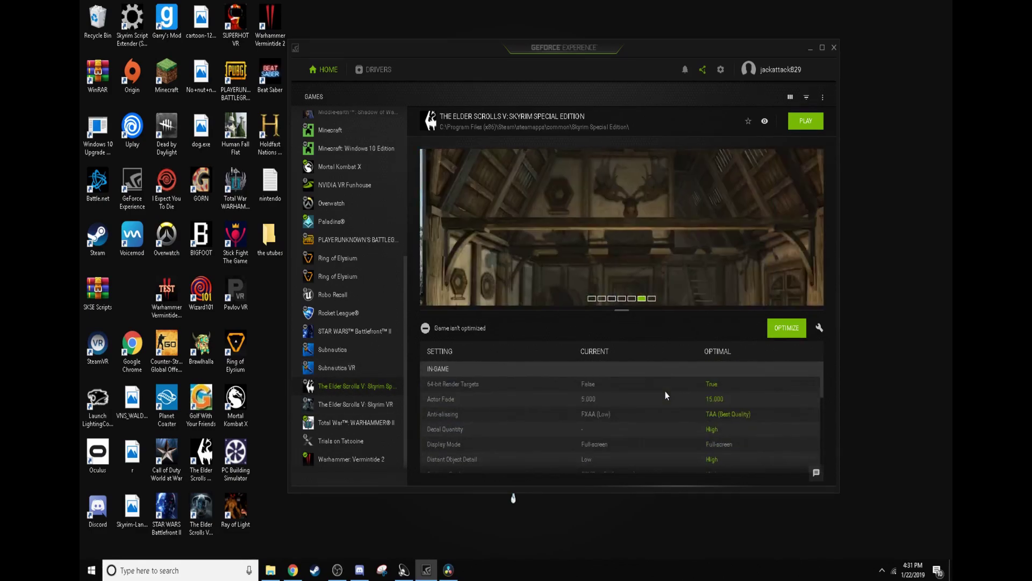
Step: Review Skyrim's custom quality slider, cancel without applying, and minimize the window
click(819, 328)
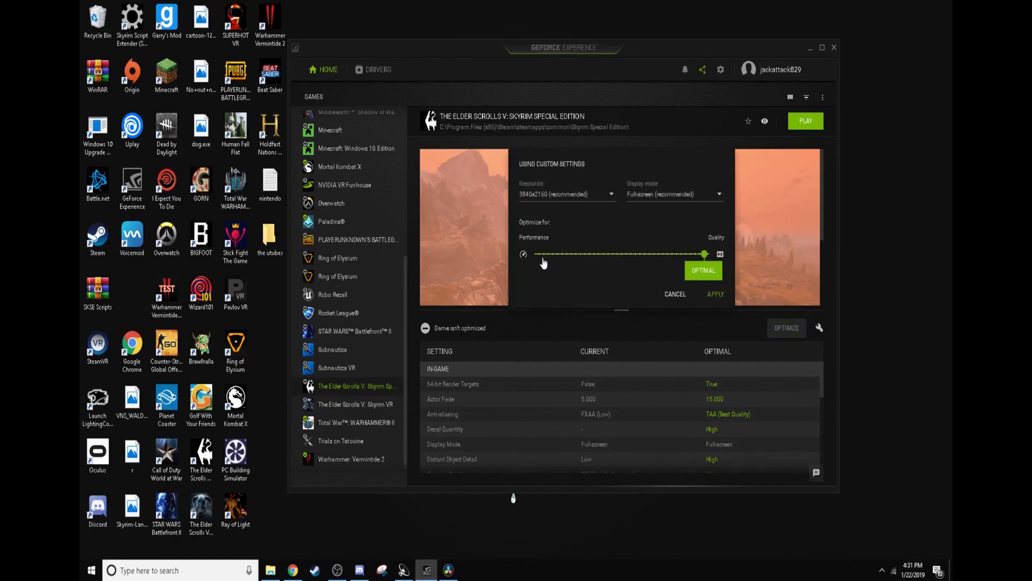
drag(702, 254, 700, 255)
click(674, 294)
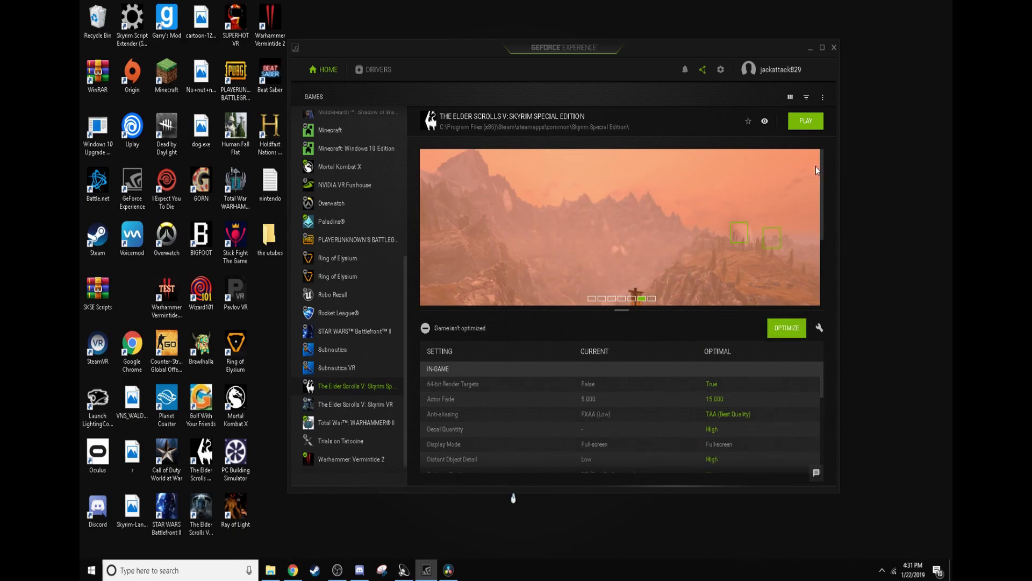
click(811, 48)
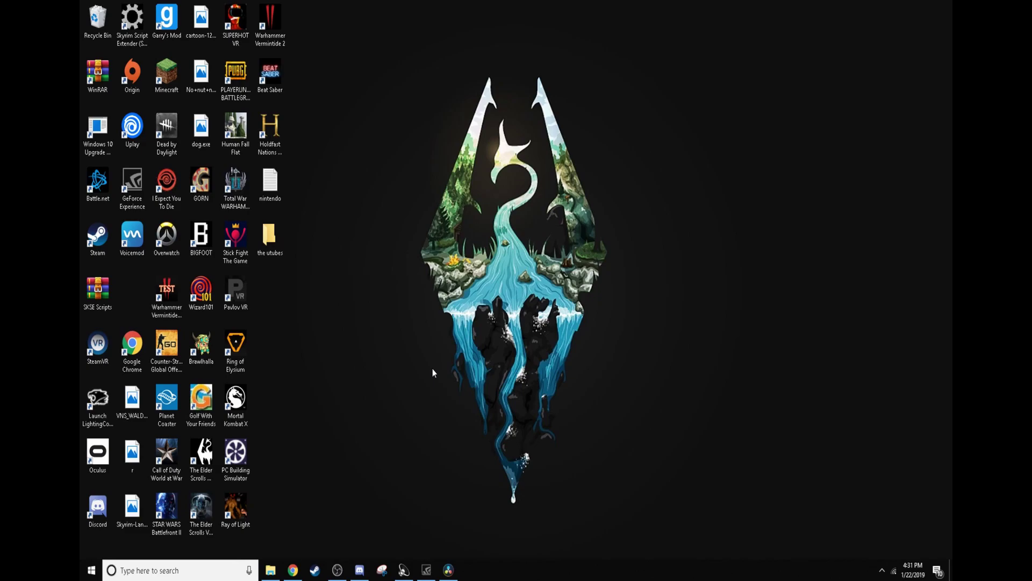
Step: Bring up the share overlay with Alt+Z and reach the video capture settings
key(alt+z)
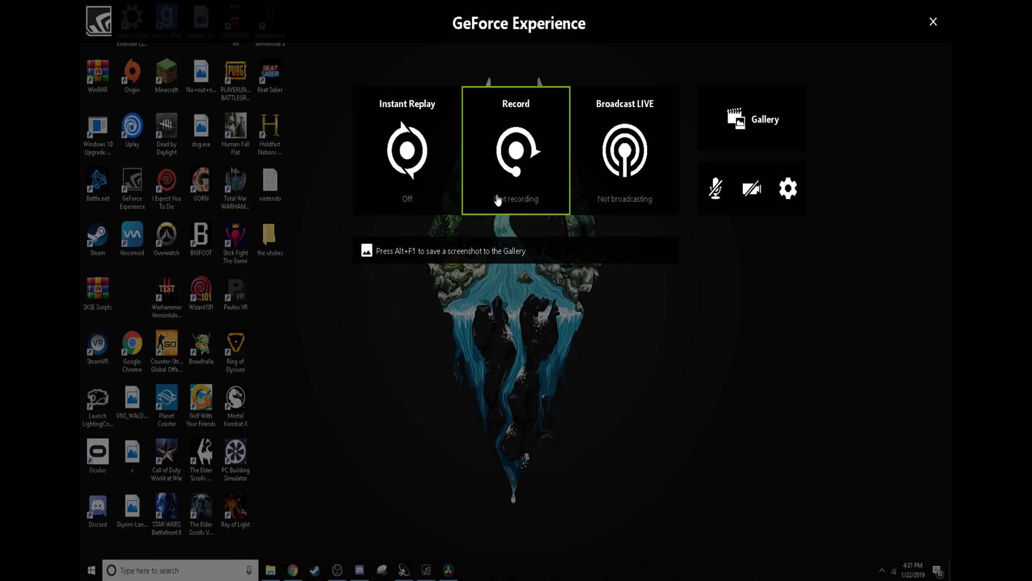
click(520, 178)
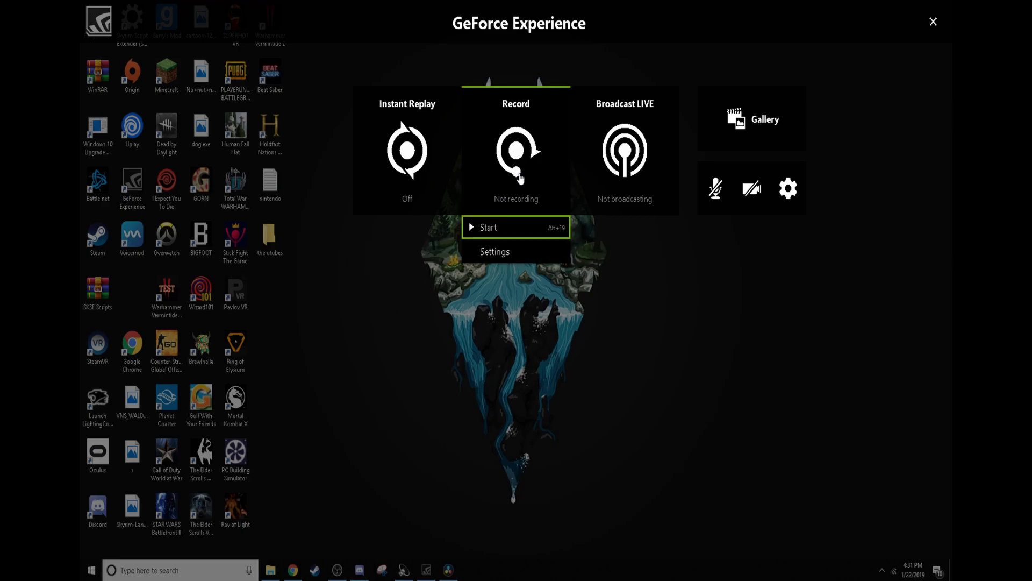
click(492, 253)
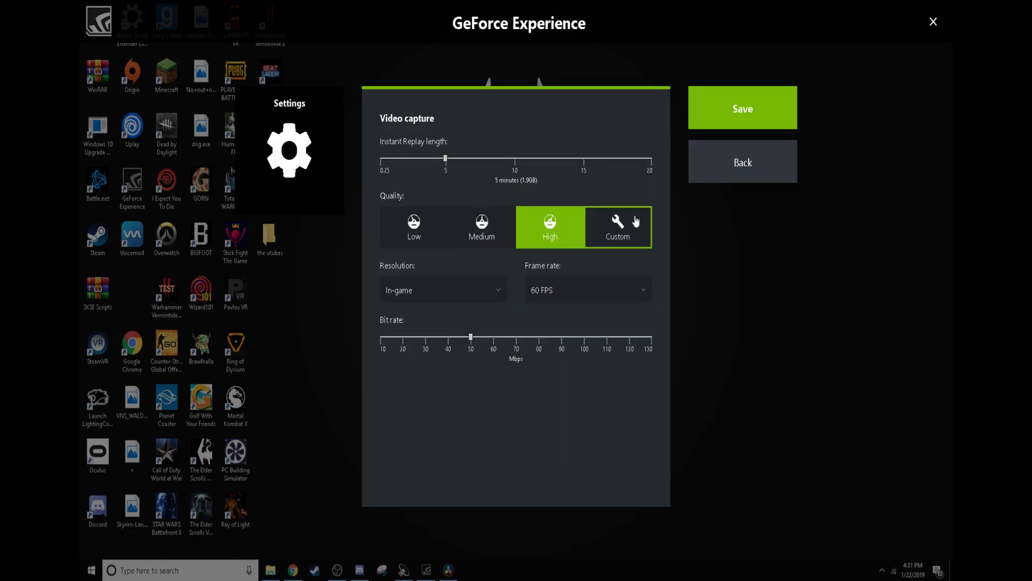
Step: Set capture quality to Custom and raise the recording bit rate to 90 Mbps
click(622, 220)
click(452, 291)
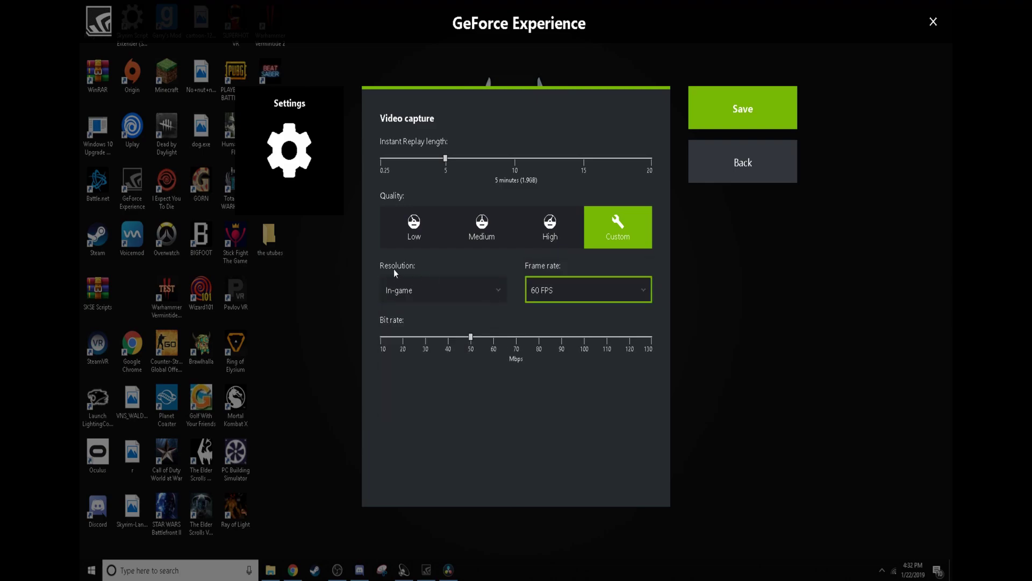
drag(470, 337, 562, 337)
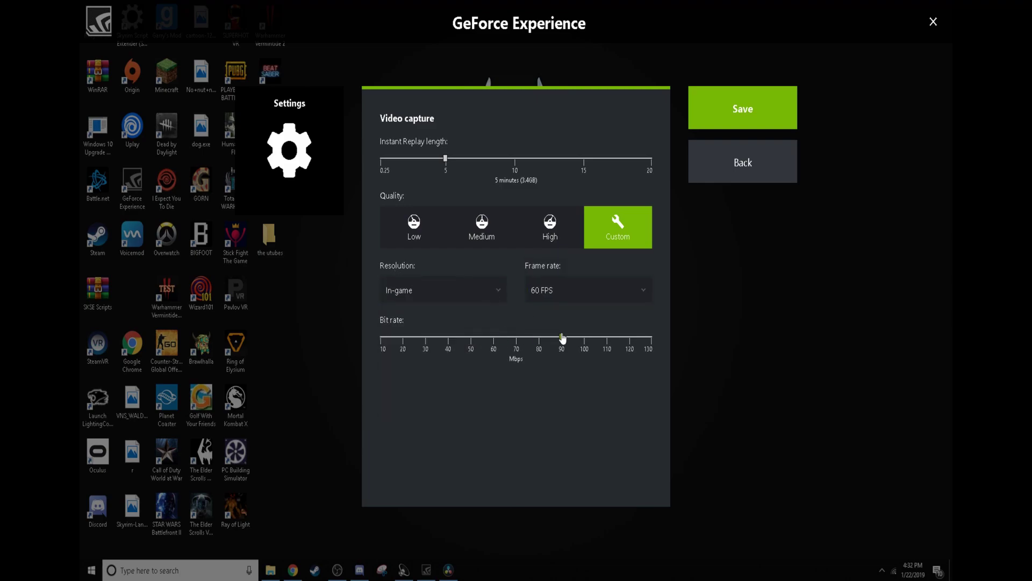
click(759, 153)
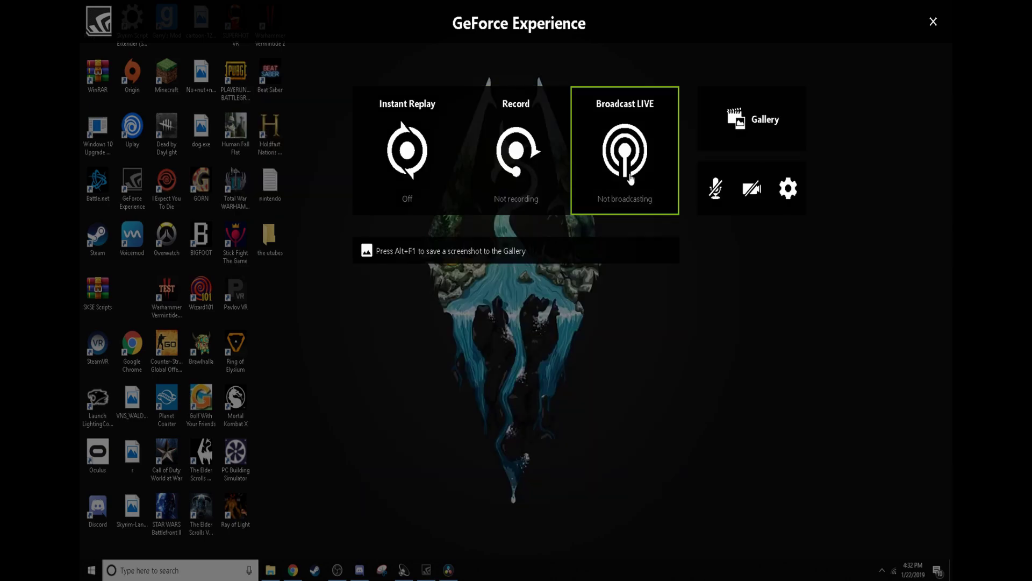
click(626, 176)
click(612, 252)
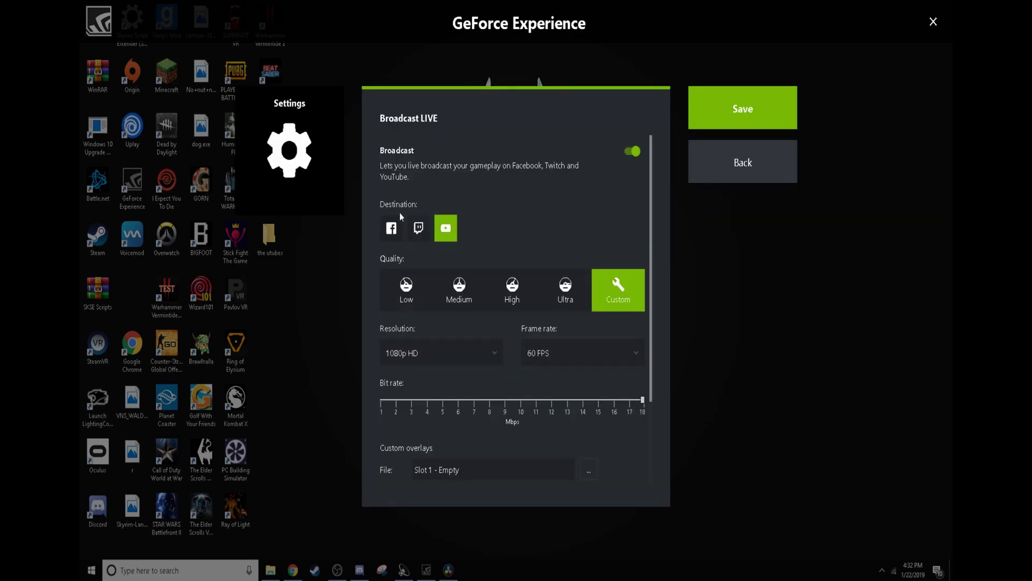
click(391, 228)
click(418, 229)
scroll(615, 322, down, 2)
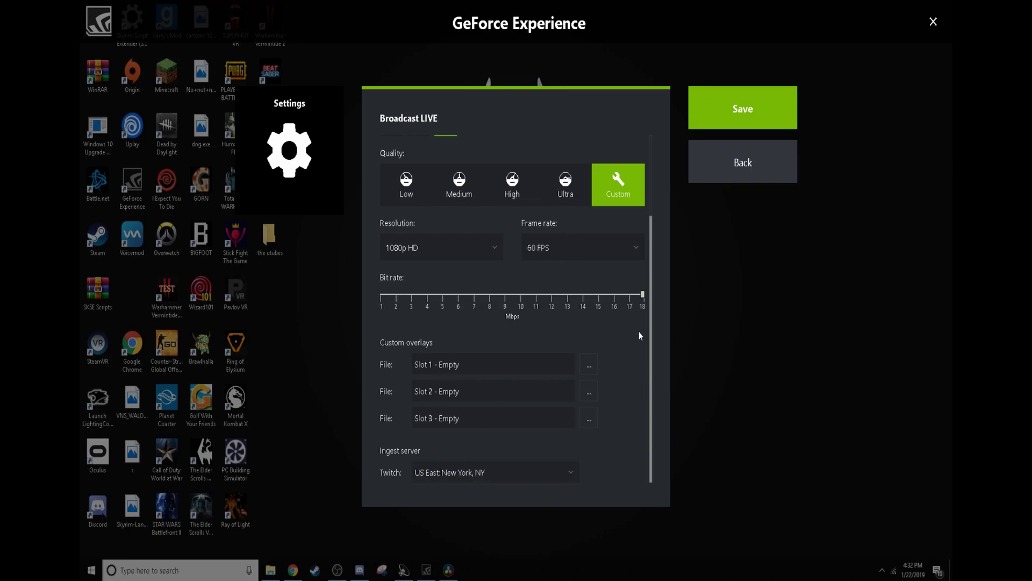
scroll(640, 335, up, 2)
scroll(614, 347, down, 2)
click(464, 472)
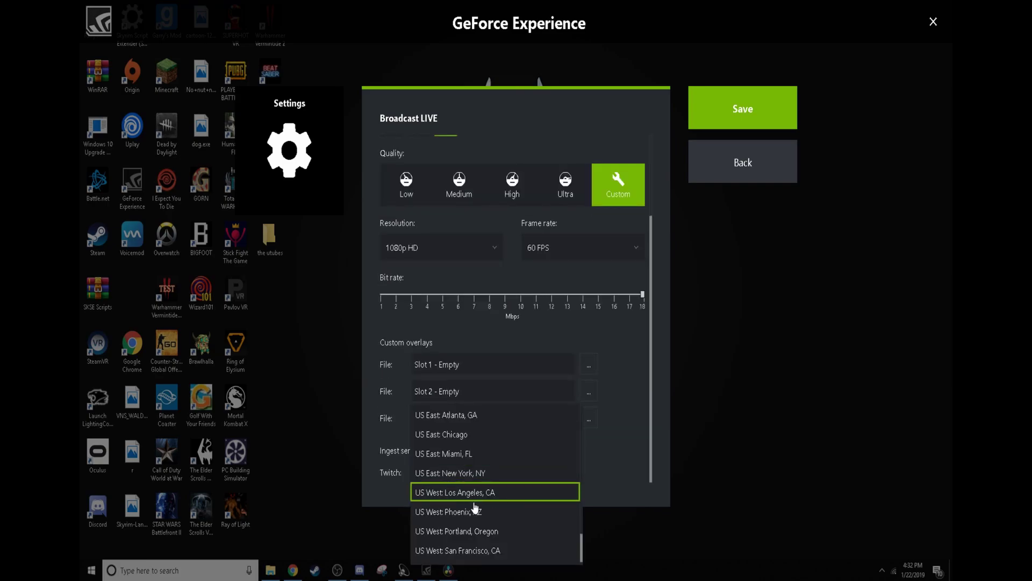
scroll(474, 508, up, 2)
scroll(477, 504, down, 2)
scroll(491, 431, up, 2)
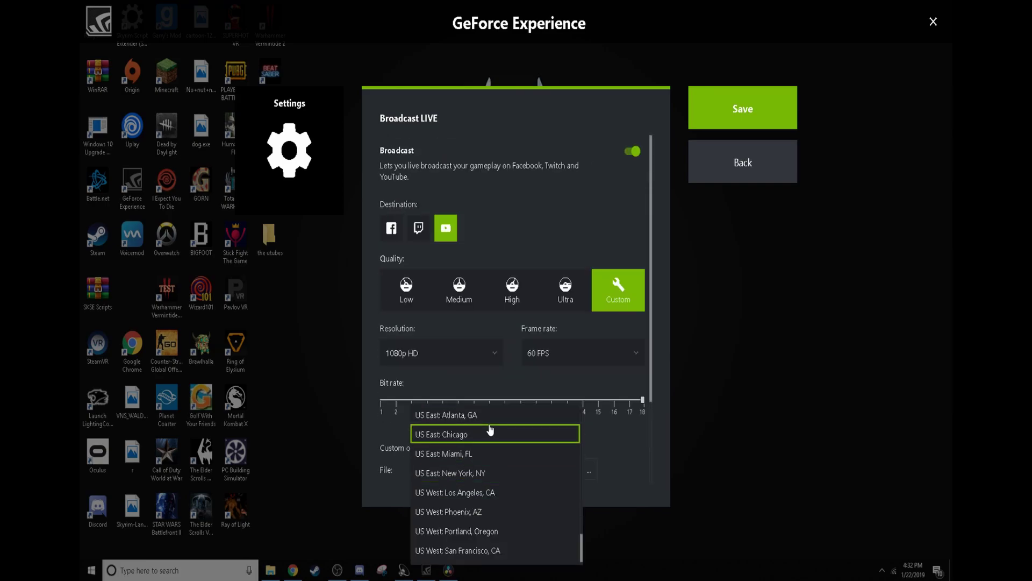
scroll(490, 431, down, 2)
mouse_move(581, 542)
mouse_down()
mouse_move(579, 482)
mouse_move(608, 443)
mouse_up()
click(622, 470)
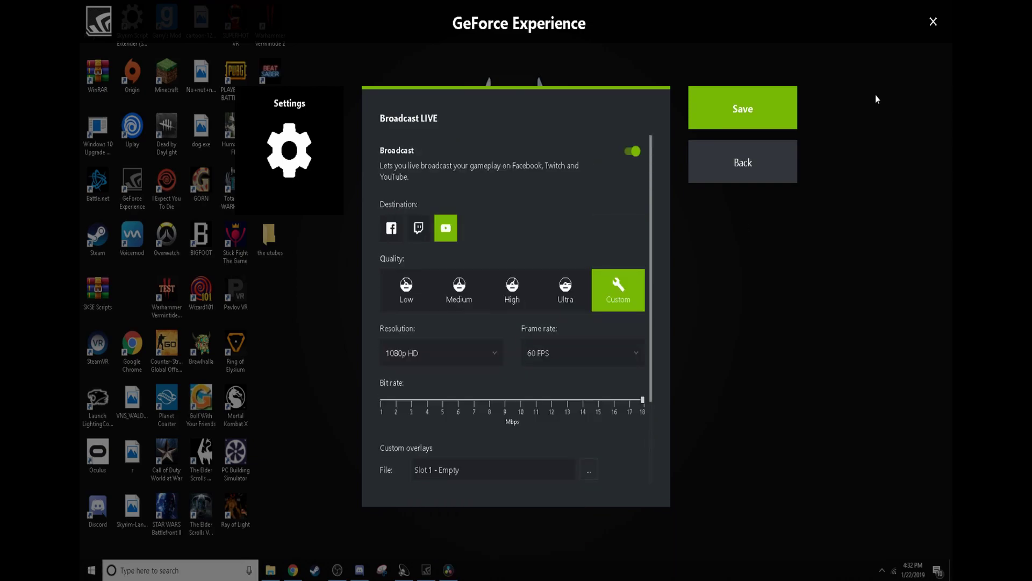
click(783, 157)
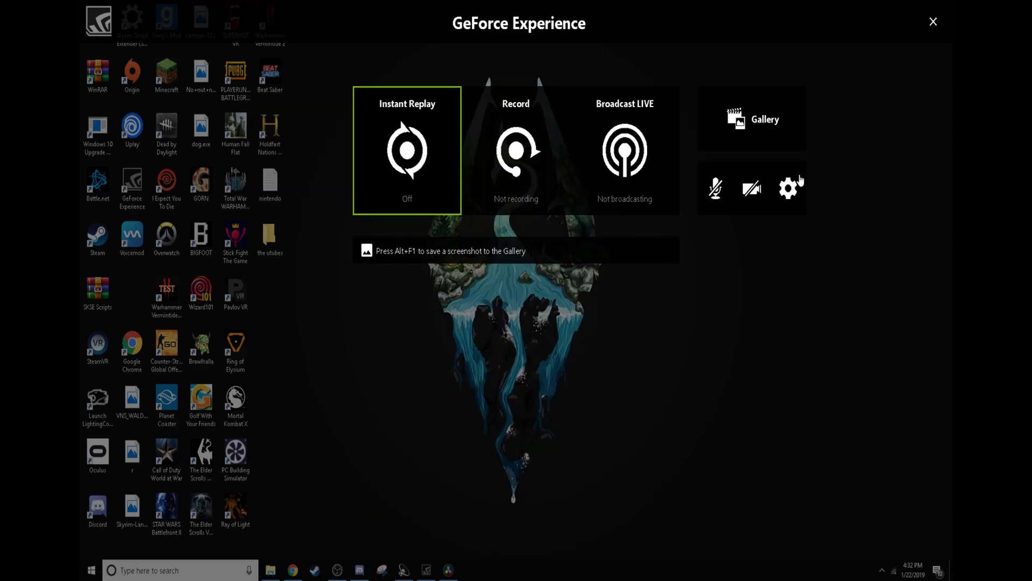
Step: Set the overlay microphone to Always on and review audio levels before returning to the overlay
click(717, 190)
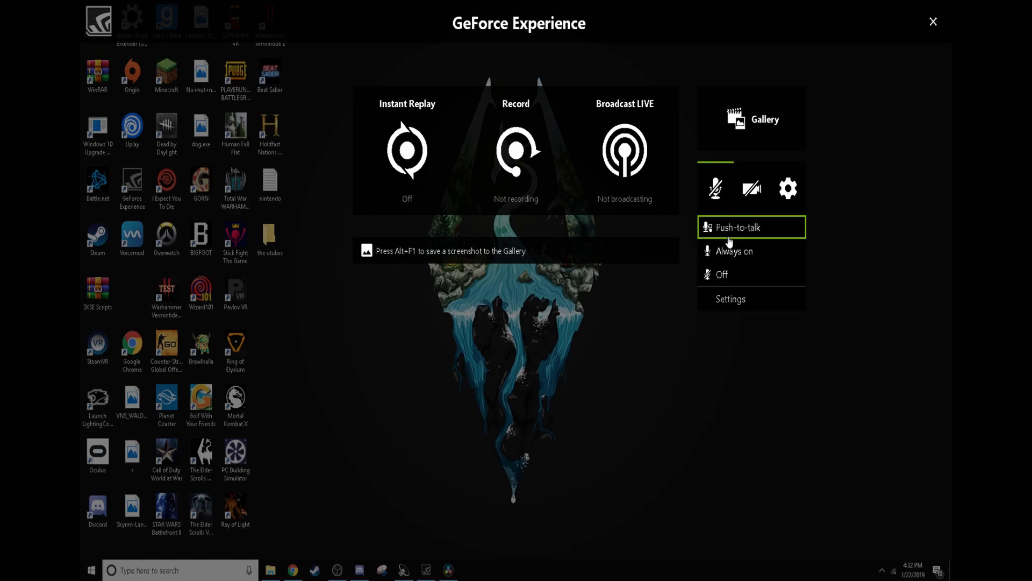
click(727, 256)
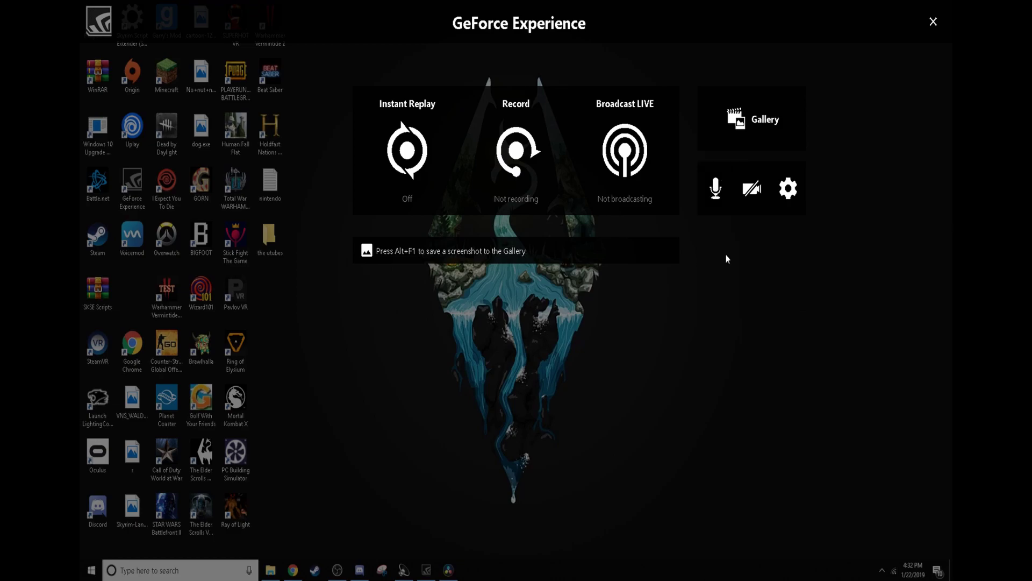
click(714, 188)
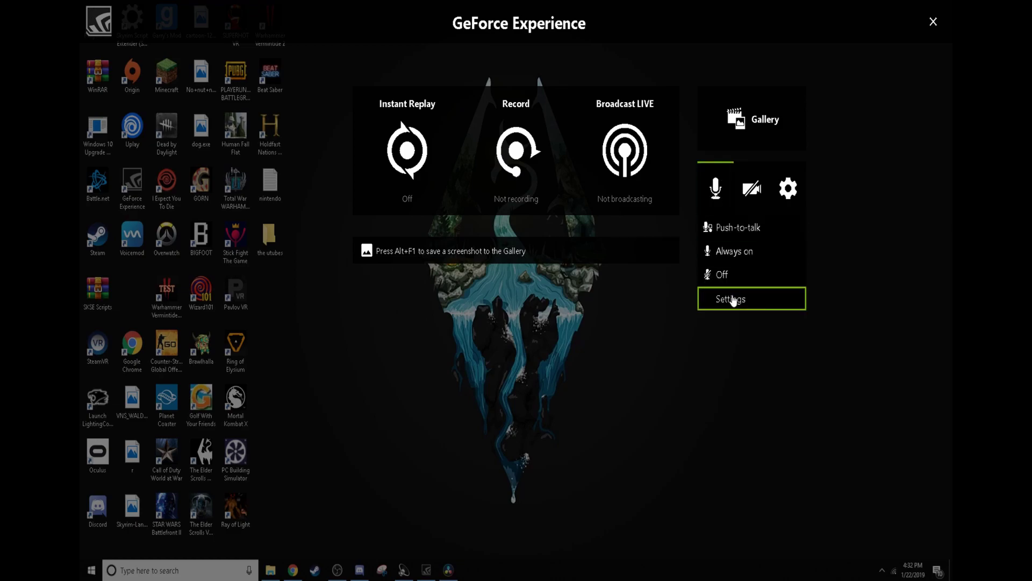
click(733, 299)
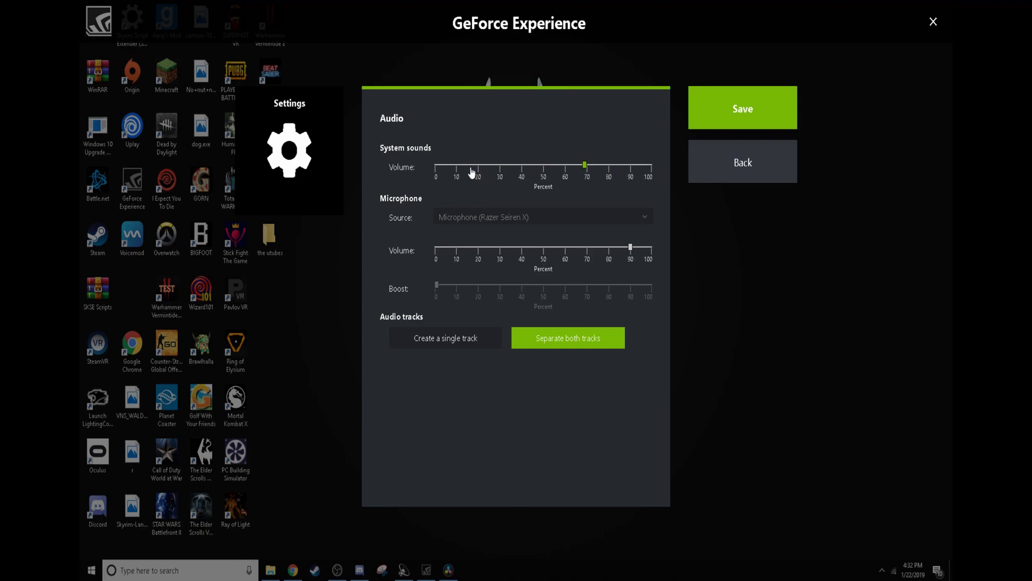
click(728, 153)
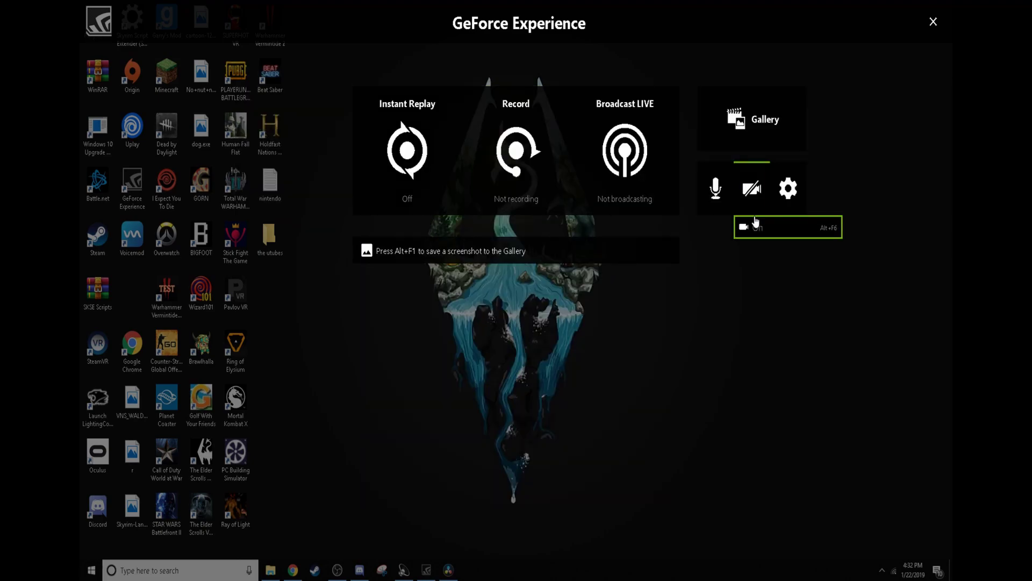
click(759, 142)
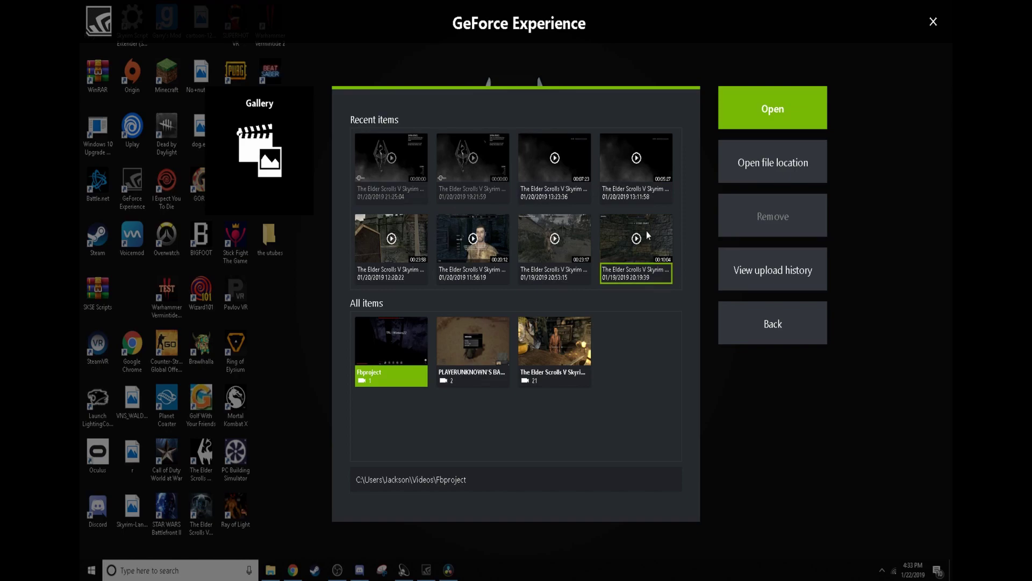
click(788, 340)
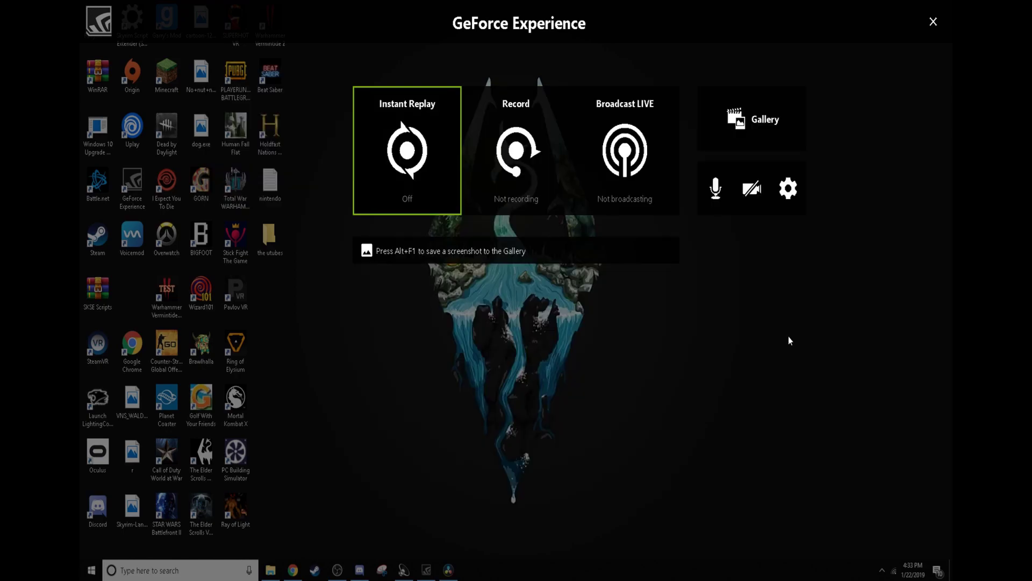
Step: Check connected accounts in overlay settings (NVIDIA and YouTube linked) and return to the settings list
click(789, 190)
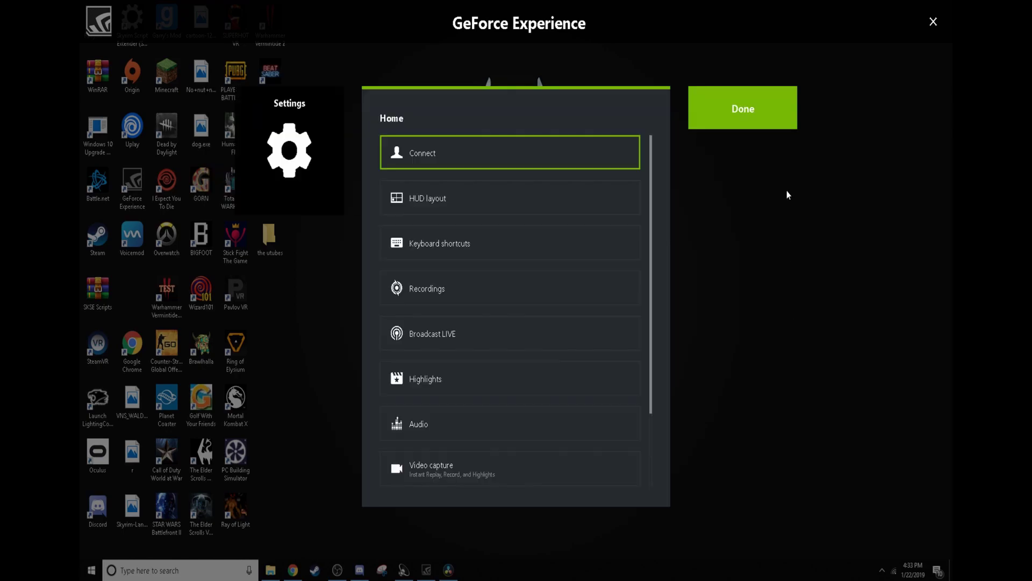
click(431, 155)
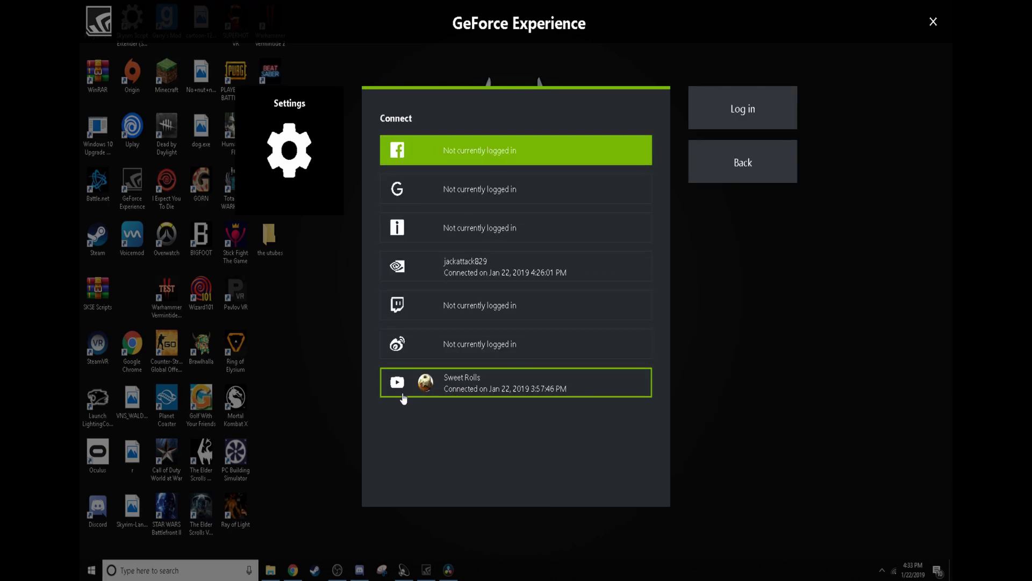
click(731, 168)
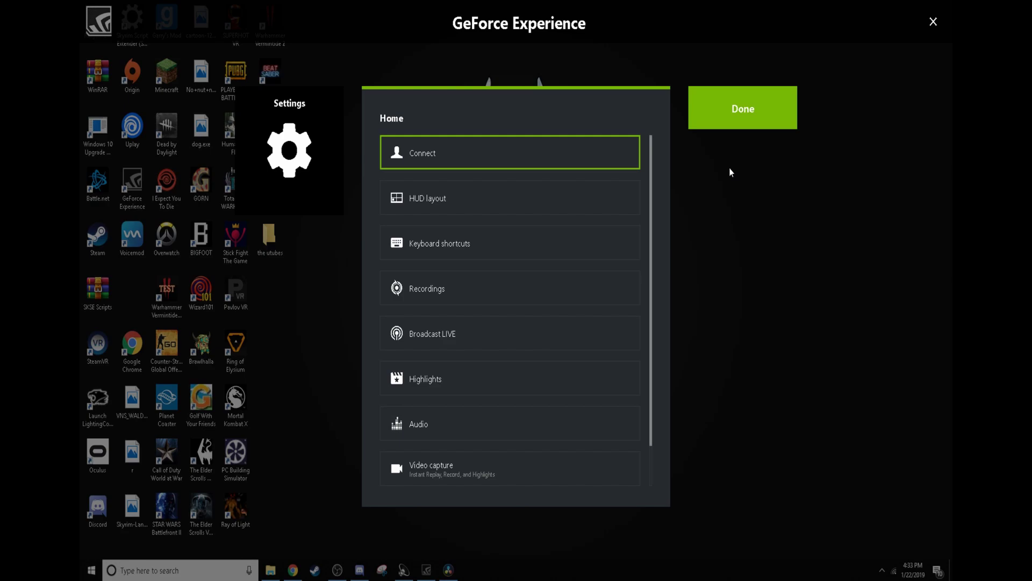
click(449, 200)
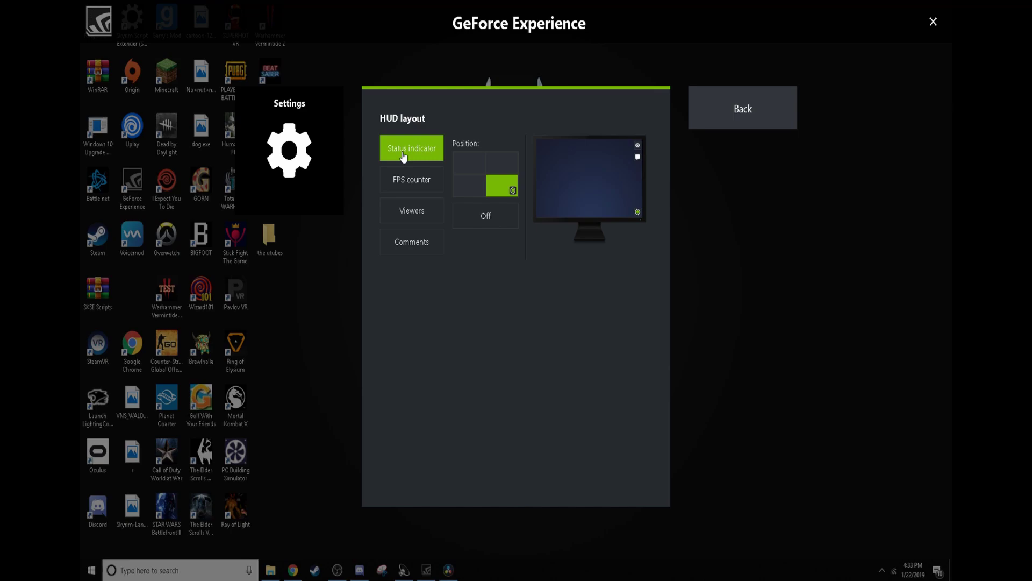
click(480, 185)
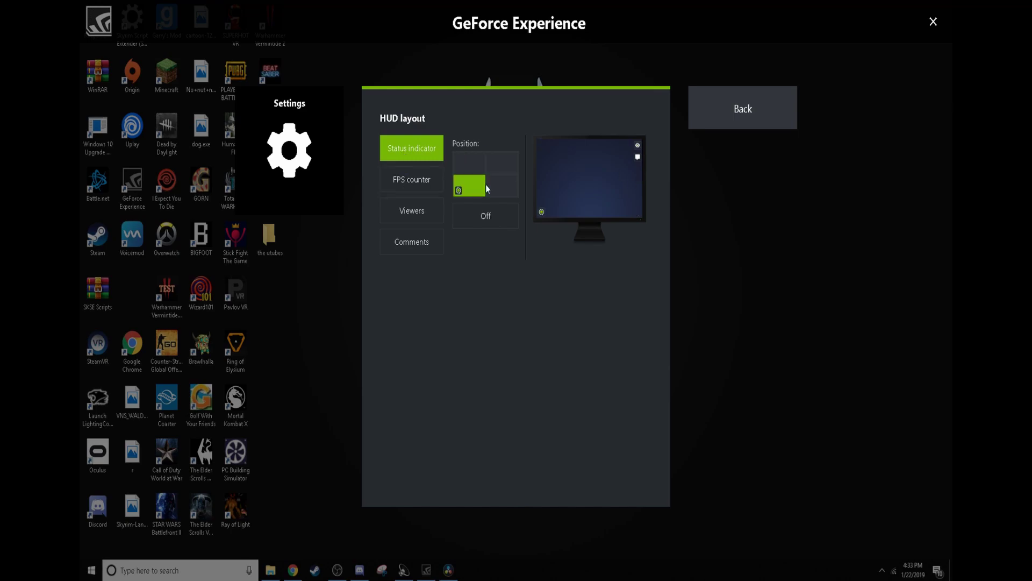
click(421, 185)
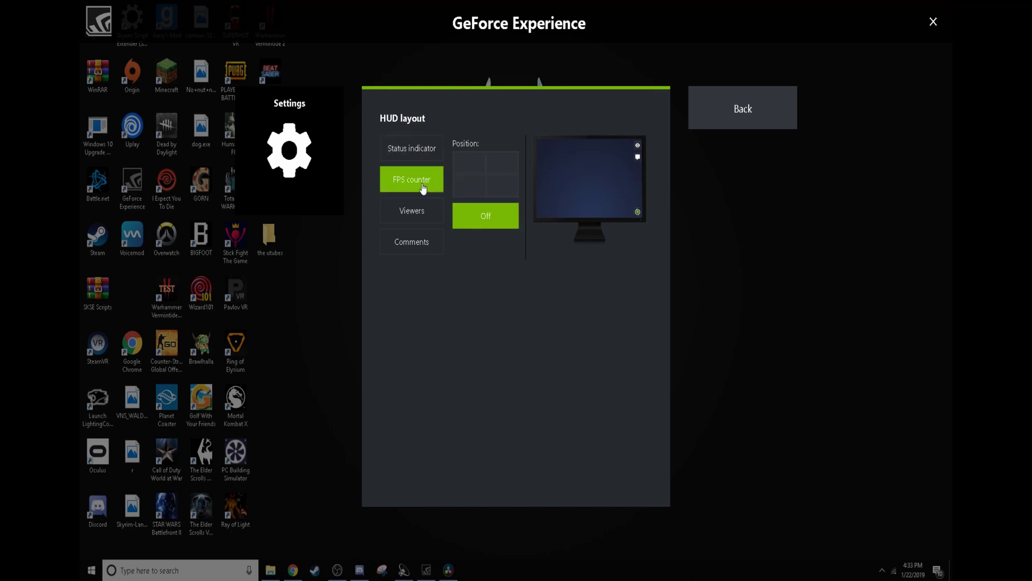
click(420, 206)
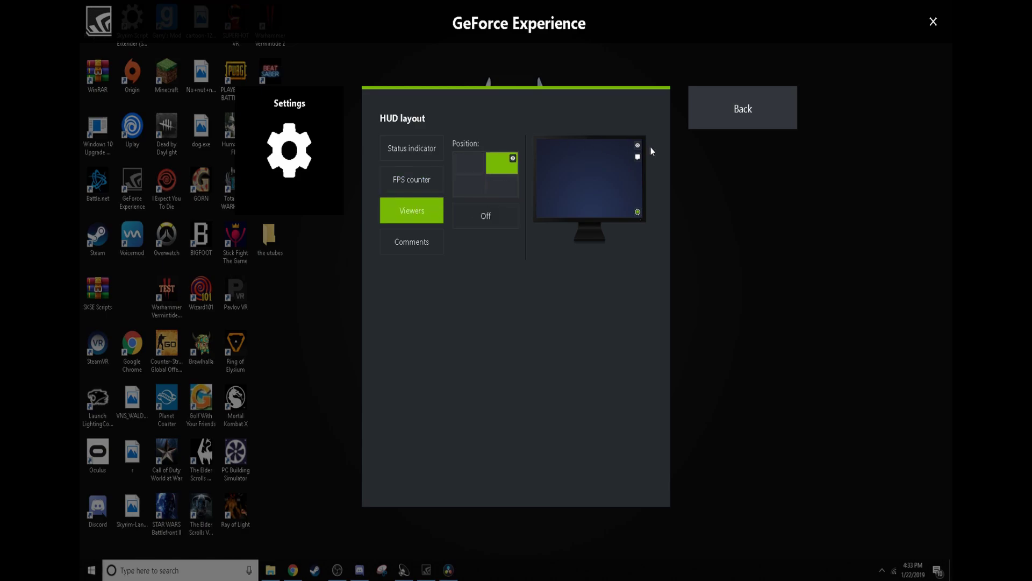
click(411, 242)
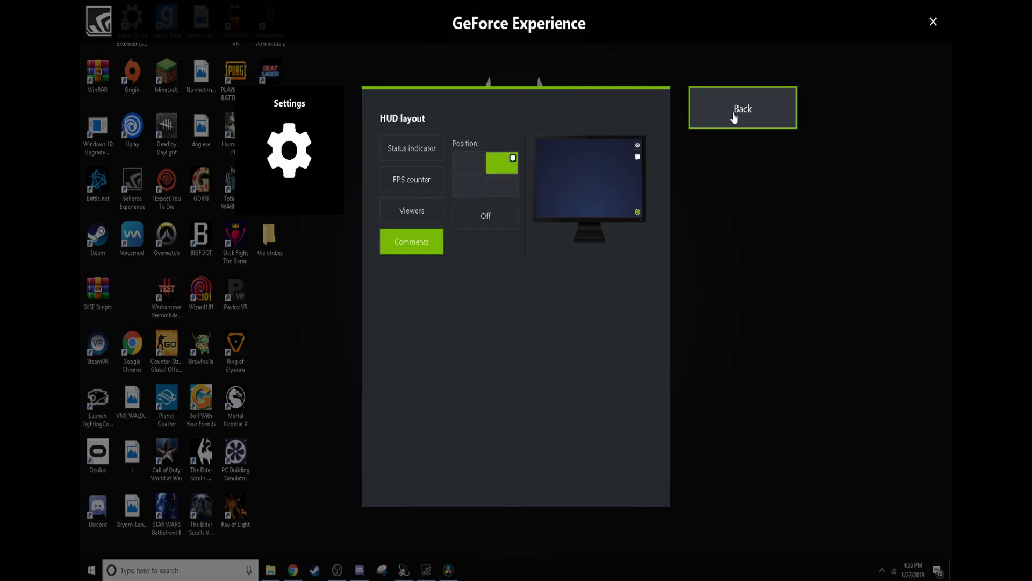
click(734, 118)
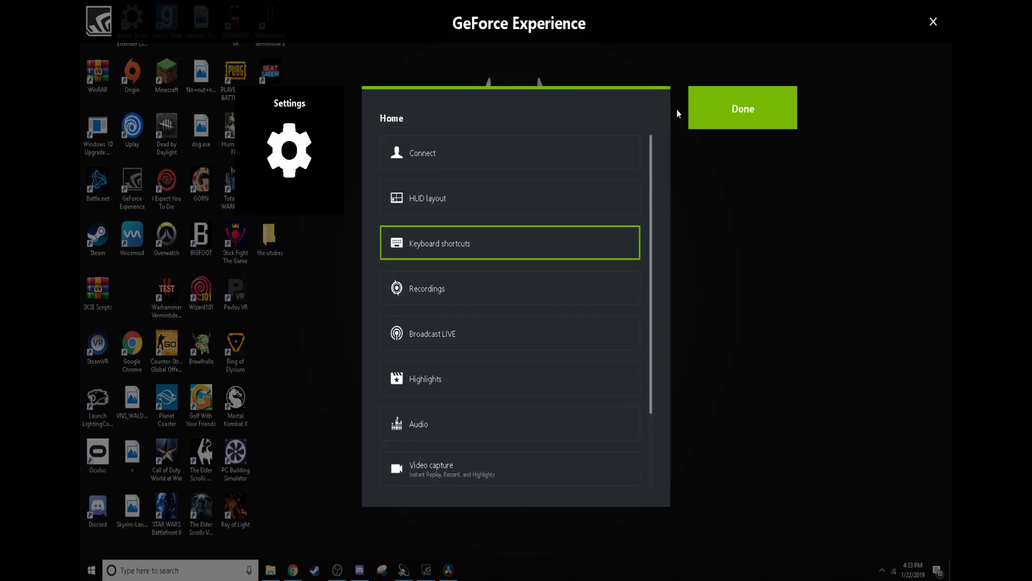
click(494, 255)
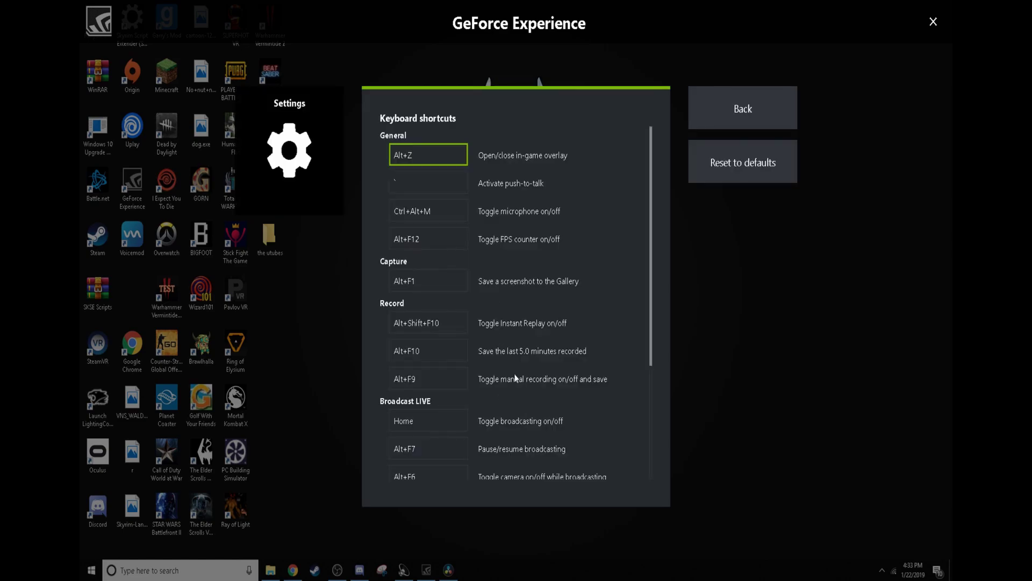
click(731, 127)
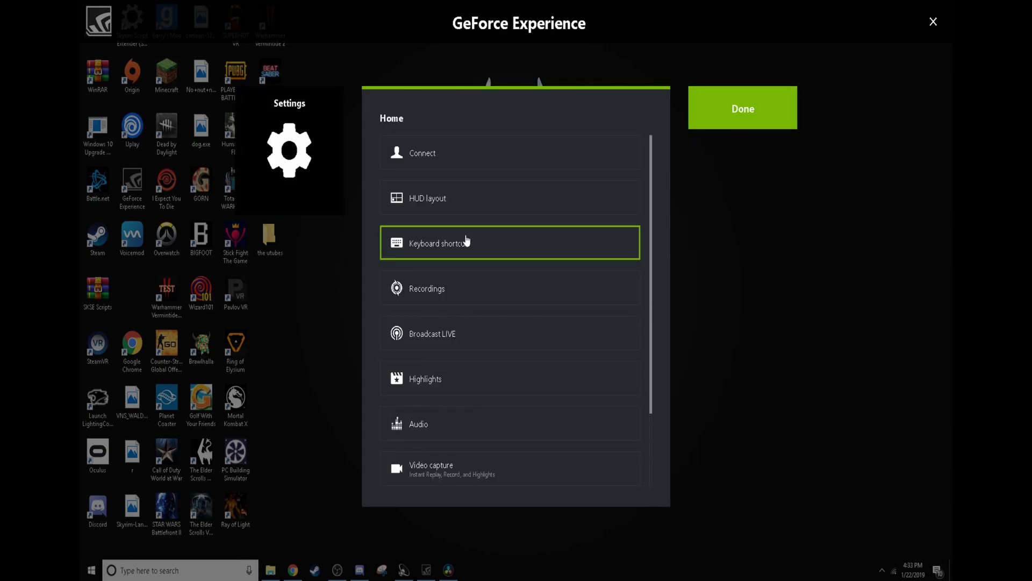
click(464, 288)
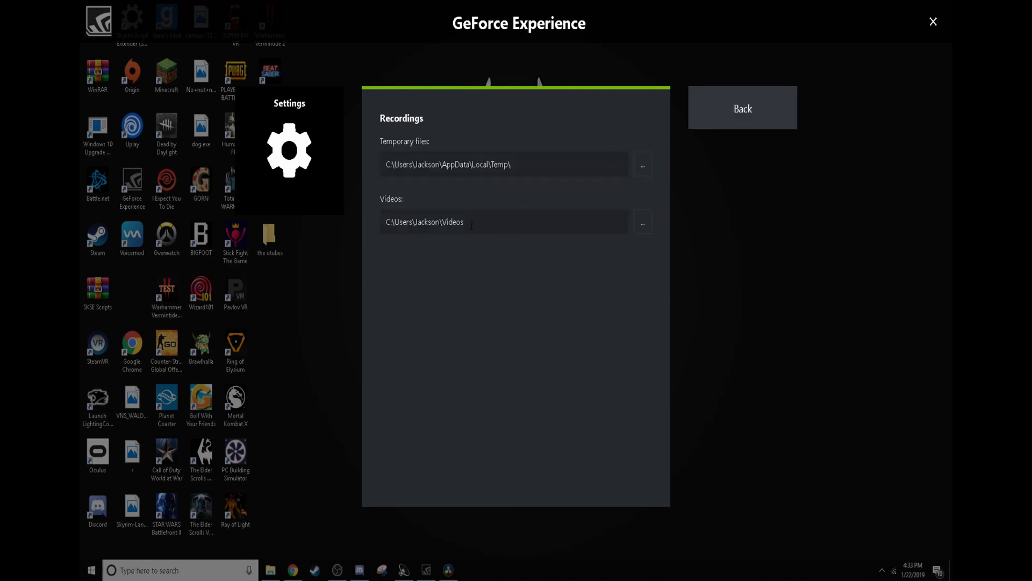
click(702, 113)
click(483, 333)
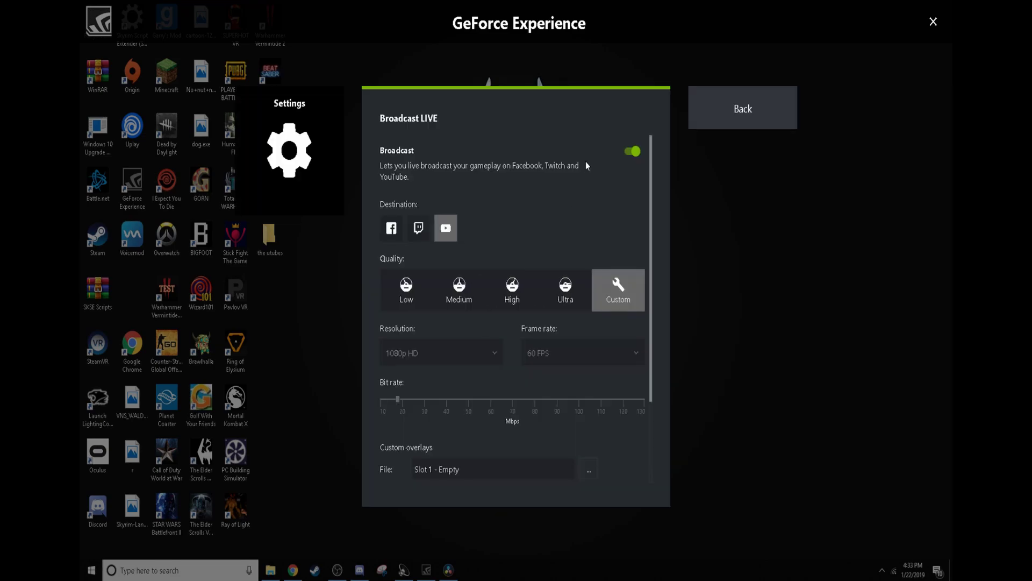
click(720, 127)
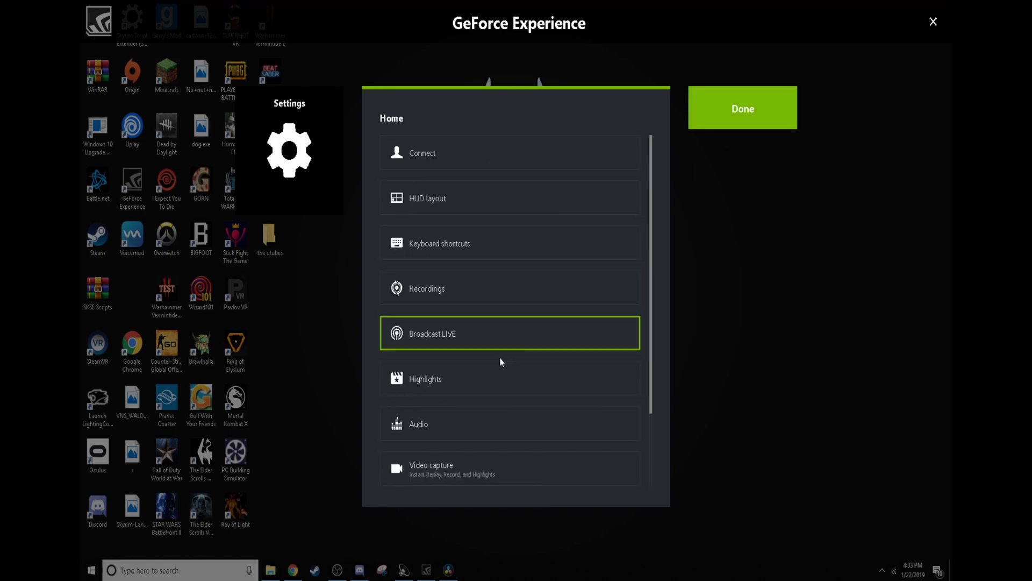
click(488, 385)
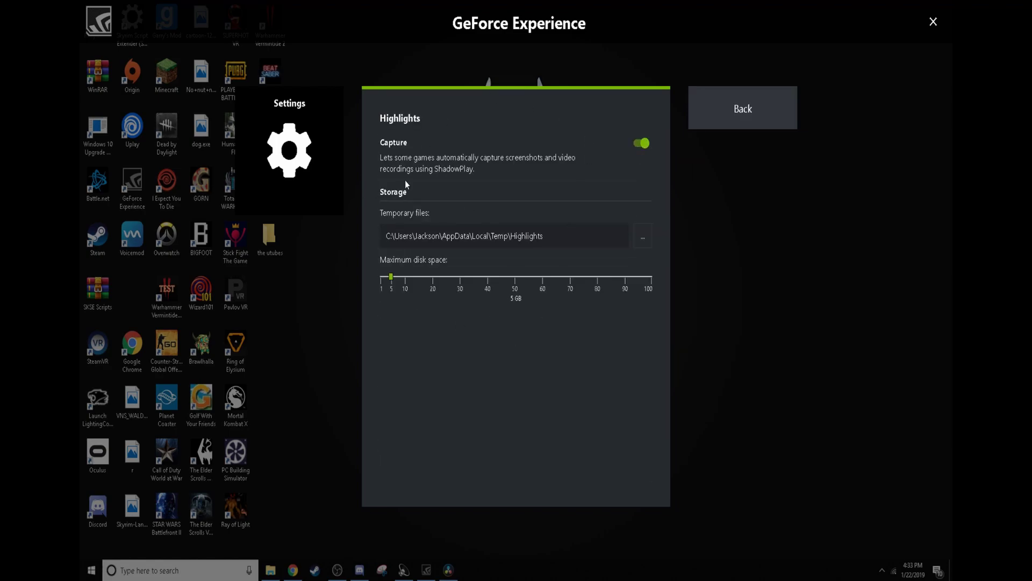
click(758, 121)
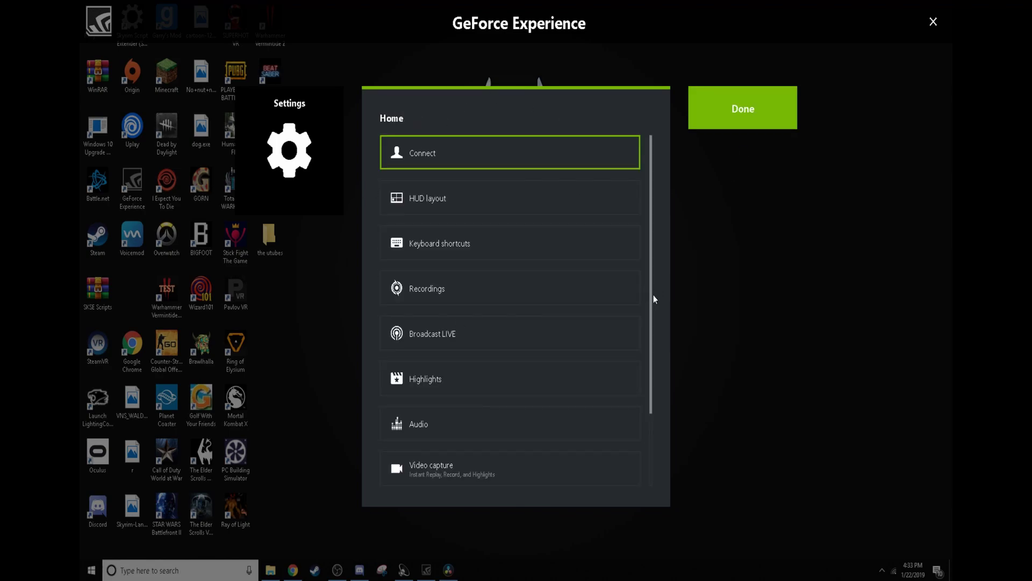
scroll(652, 296, down, 1)
scroll(650, 331, down, 1)
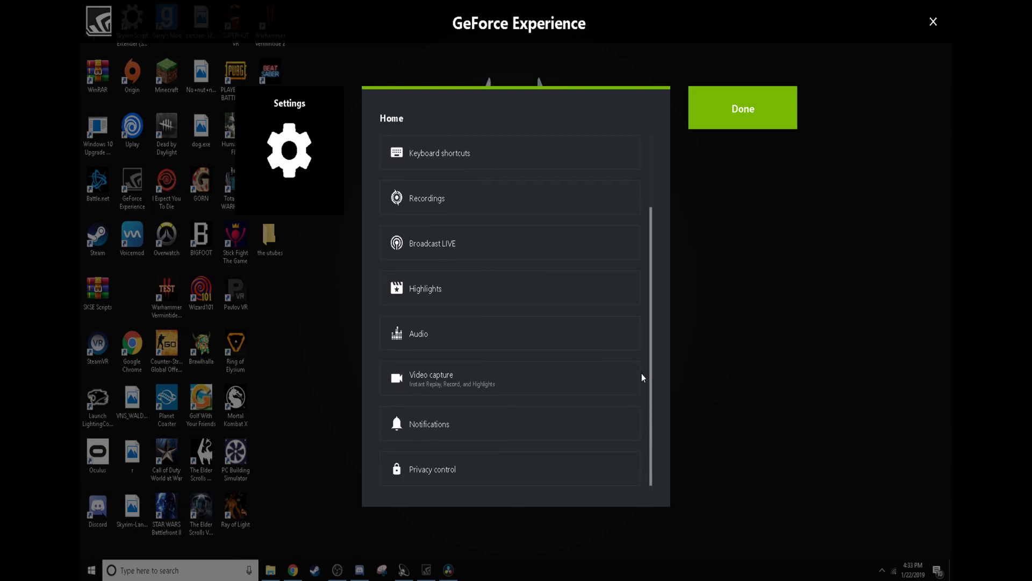
click(613, 379)
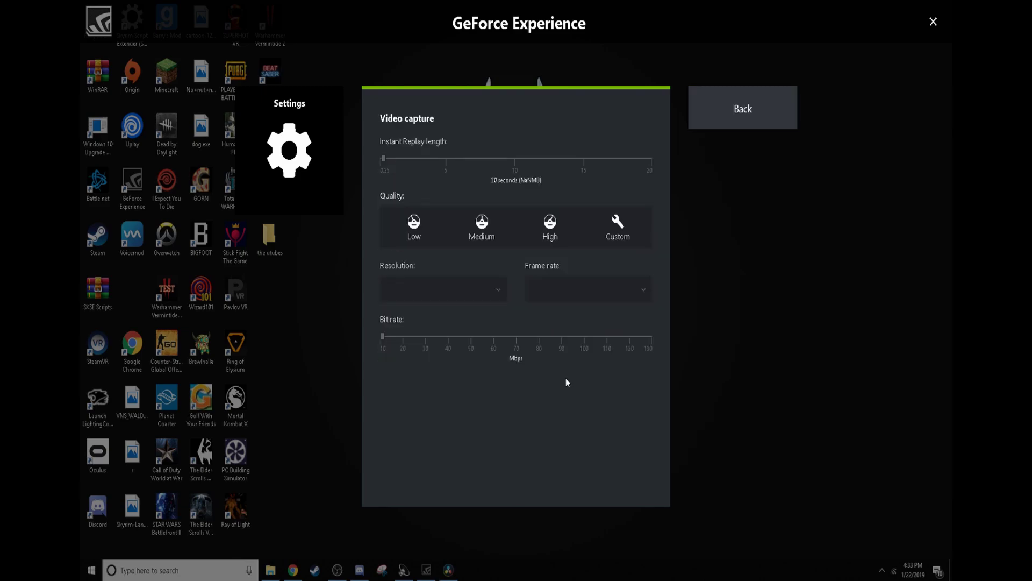
click(754, 109)
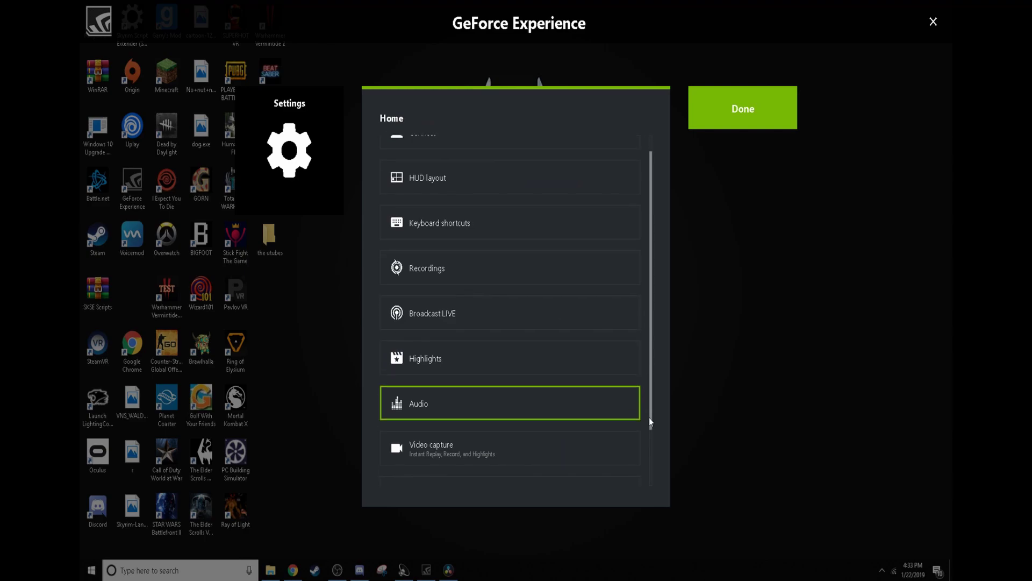
drag(652, 399, 645, 468)
click(562, 425)
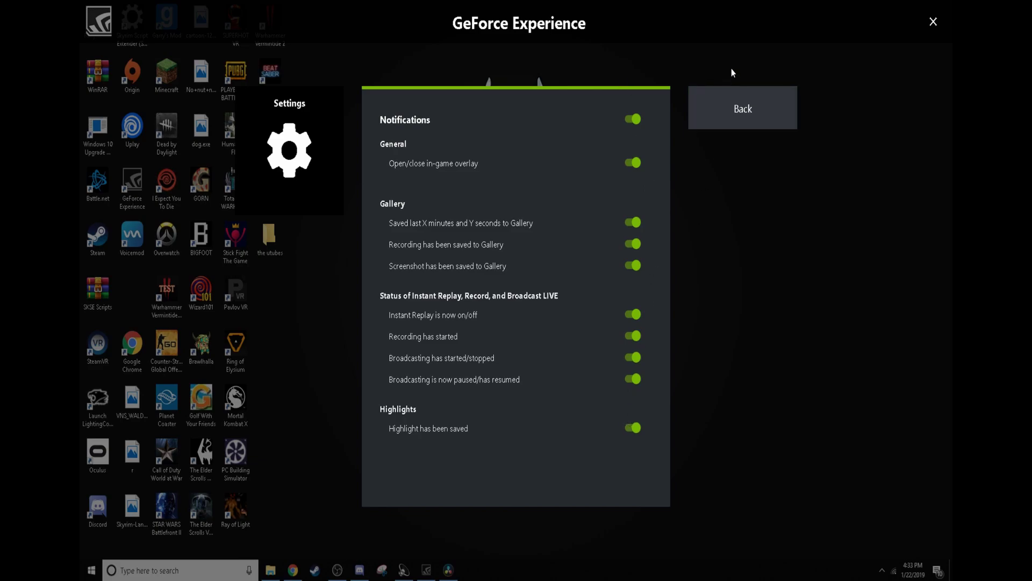
click(735, 104)
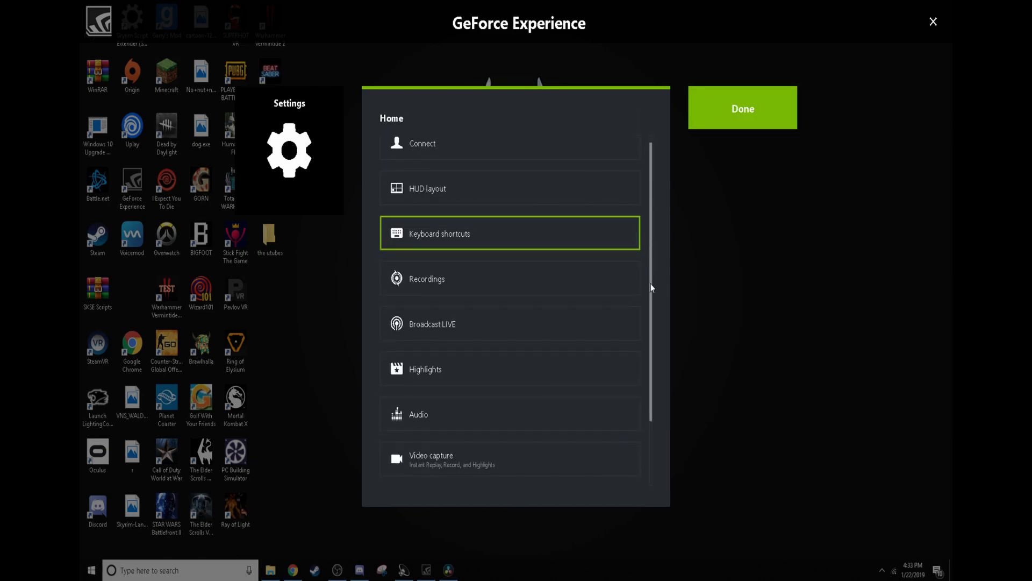
scroll(653, 290, down, 3)
click(516, 487)
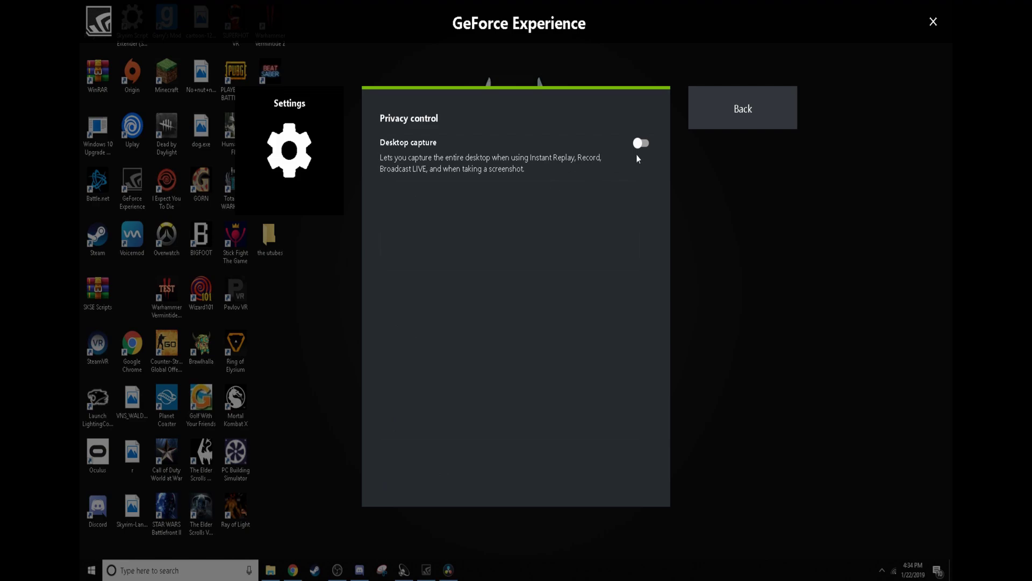
Step: Leave the settings and dismiss the in-game overlay with Alt+Z, showing the desktop
click(714, 128)
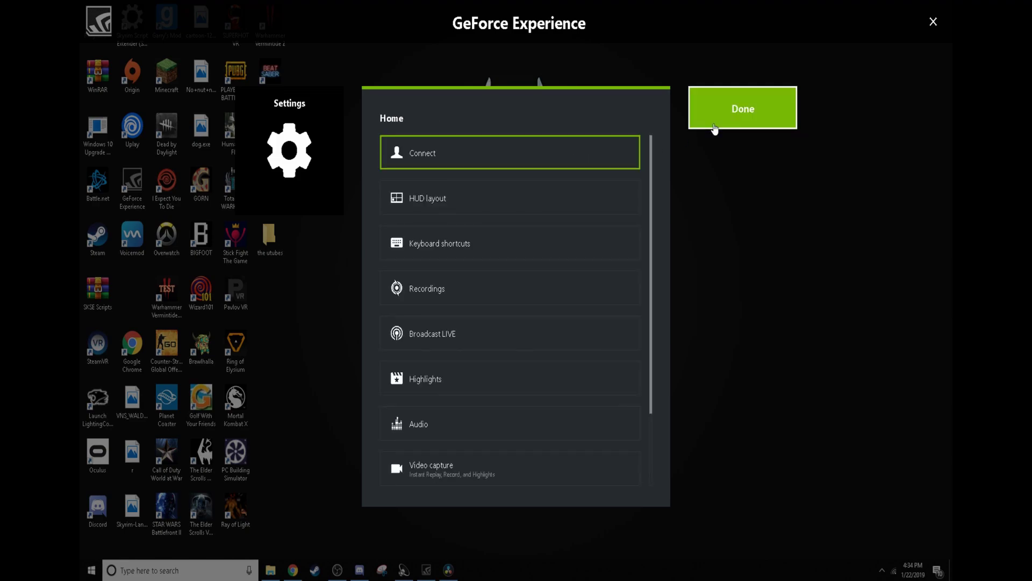
click(714, 128)
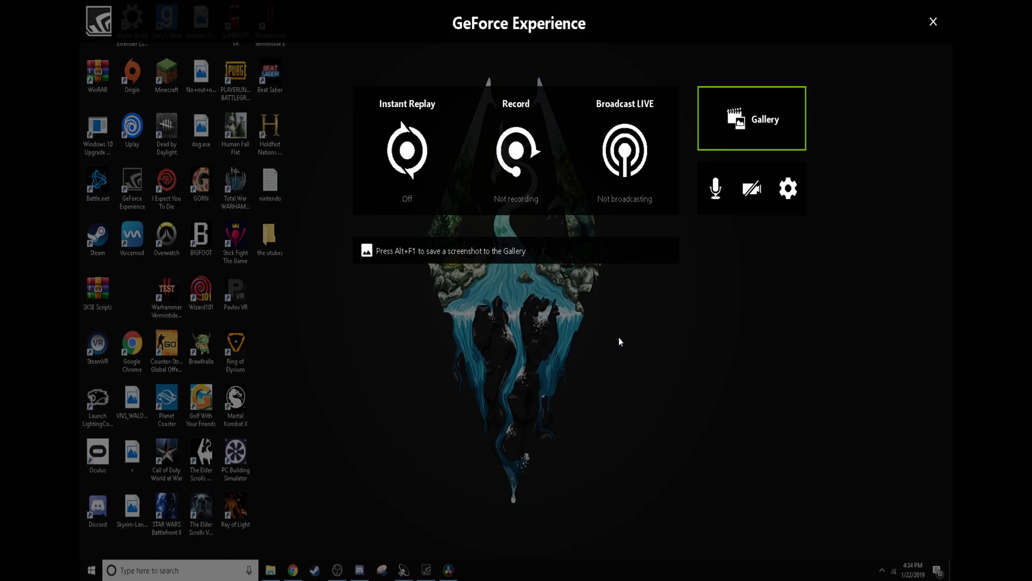
key(alt+z)
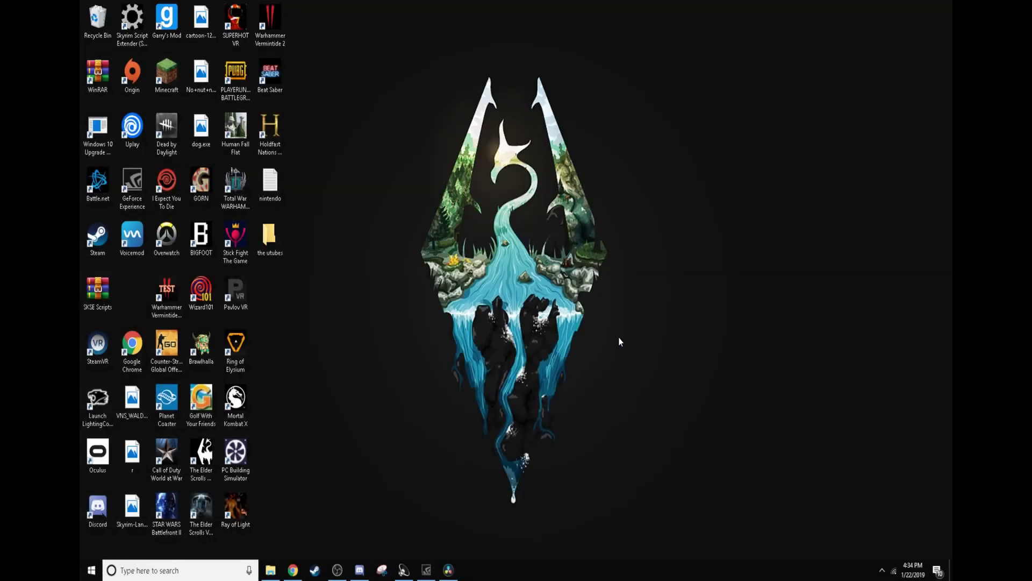